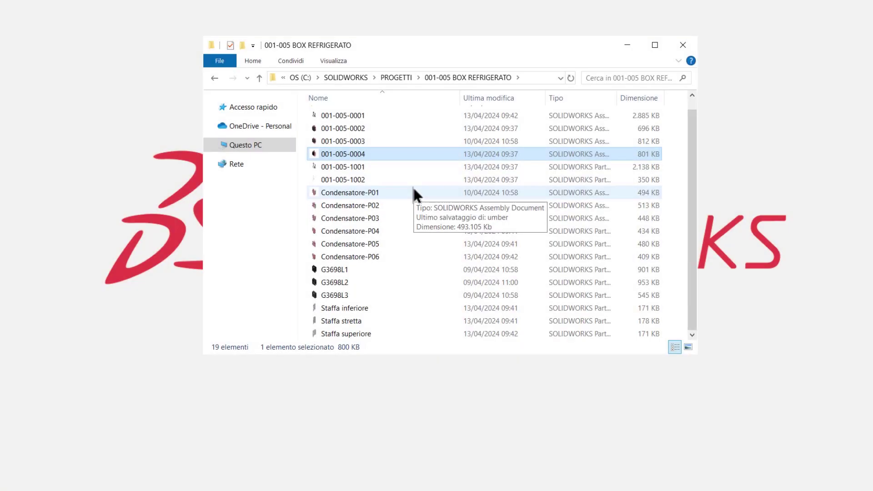
Step: Select the G3698L1 through G3698L3 part files in the 001-005 BOX REFRIGERATO folder
{"action": "left_click", "coordinate": [337, 269]}
{"action": "left_click", "coordinate": [343, 295], "text": "shift"}
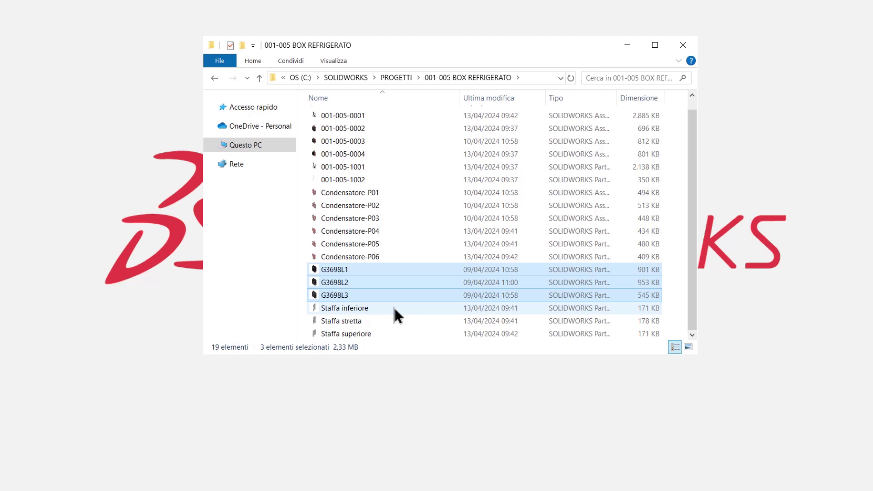
{"action": "left_click", "coordinate": [350, 221]}
{"action": "left_click", "coordinate": [345, 268]}
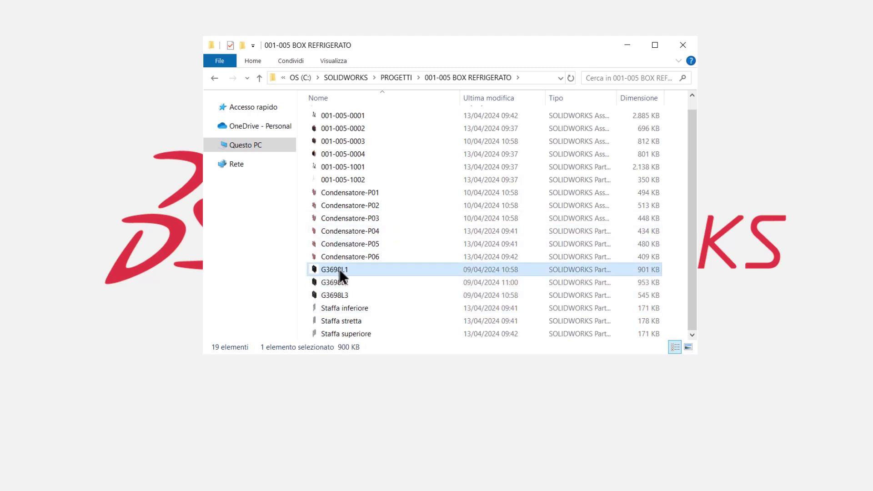
{"action": "right_click", "coordinate": [339, 269]}
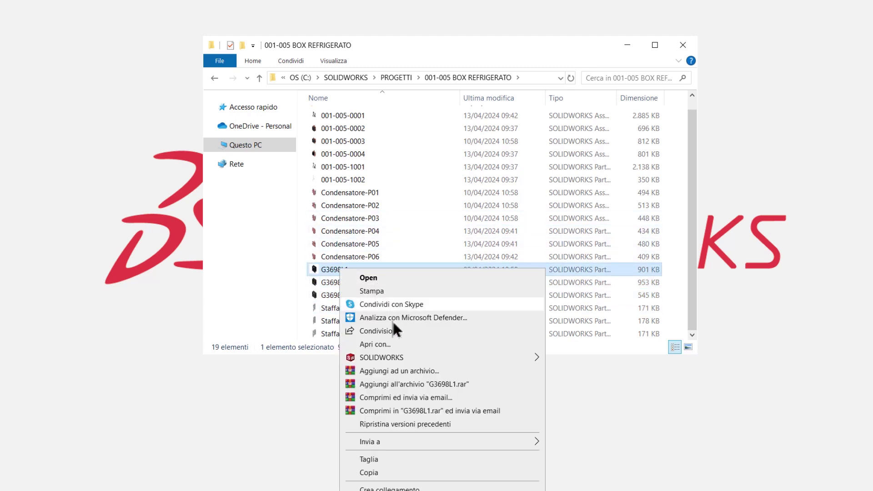
{"action": "mouse_move", "coordinate": [382, 357]}
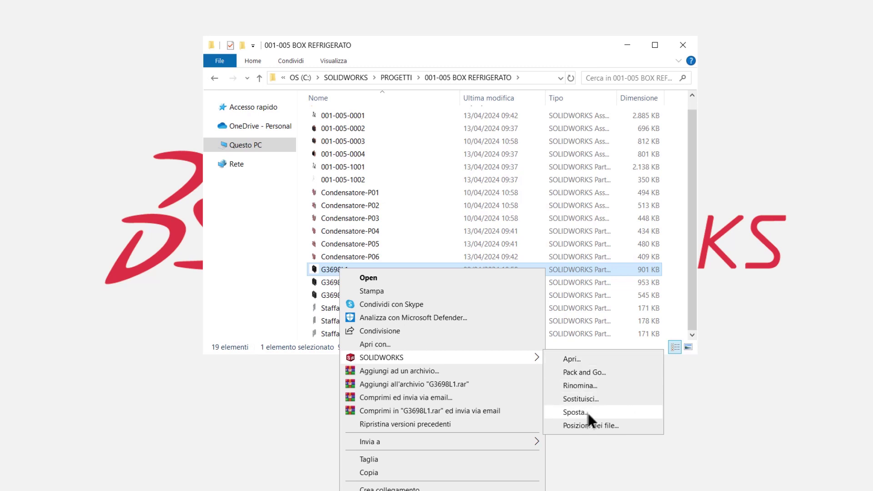
{"action": "left_click", "coordinate": [584, 412]}
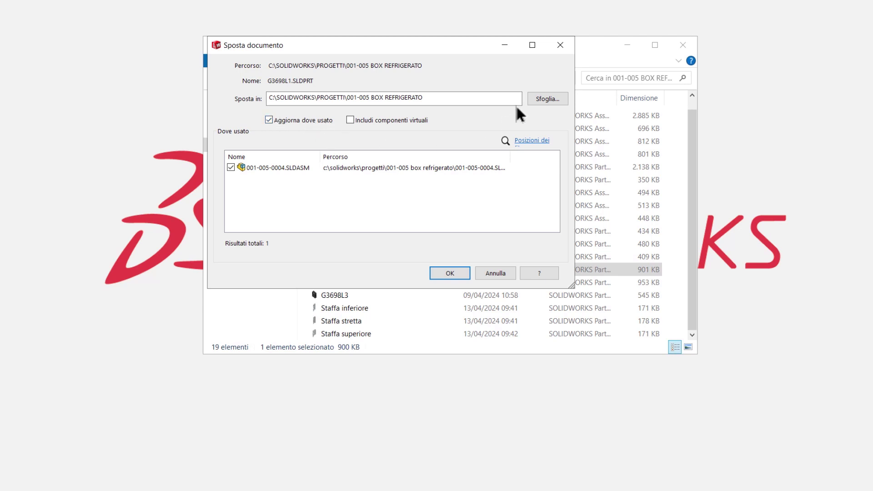
{"action": "left_click", "coordinate": [542, 99]}
{"action": "scroll", "coordinate": [459, 301], "scroll_direction": "down", "scroll_amount": 4}
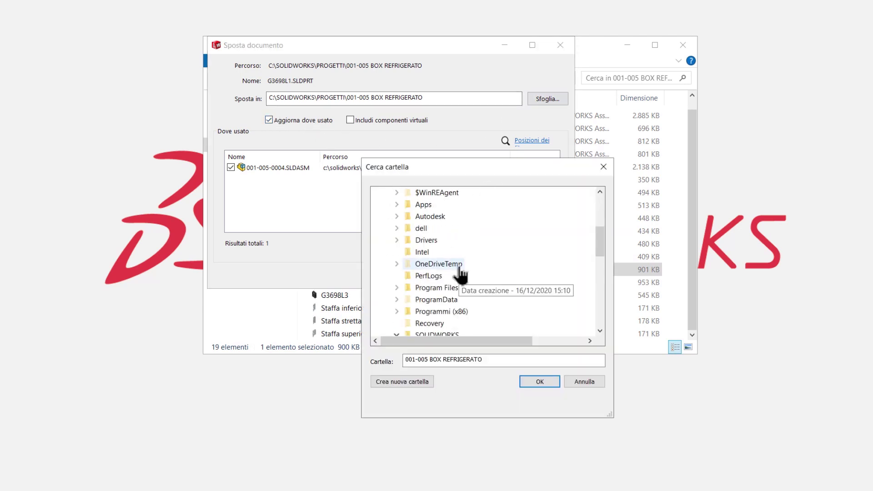
{"action": "scroll", "coordinate": [457, 268], "scroll_direction": "up", "scroll_amount": 2}
{"action": "scroll", "coordinate": [410, 264], "scroll_direction": "down", "scroll_amount": 3}
{"action": "scroll", "coordinate": [500, 268], "scroll_direction": "down", "scroll_amount": 1}
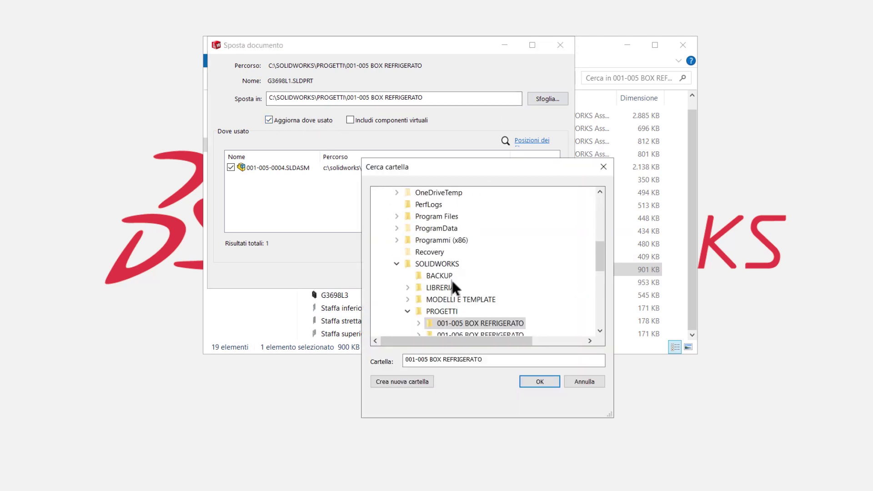
{"action": "scroll", "coordinate": [454, 269], "scroll_direction": "down", "scroll_amount": 1}
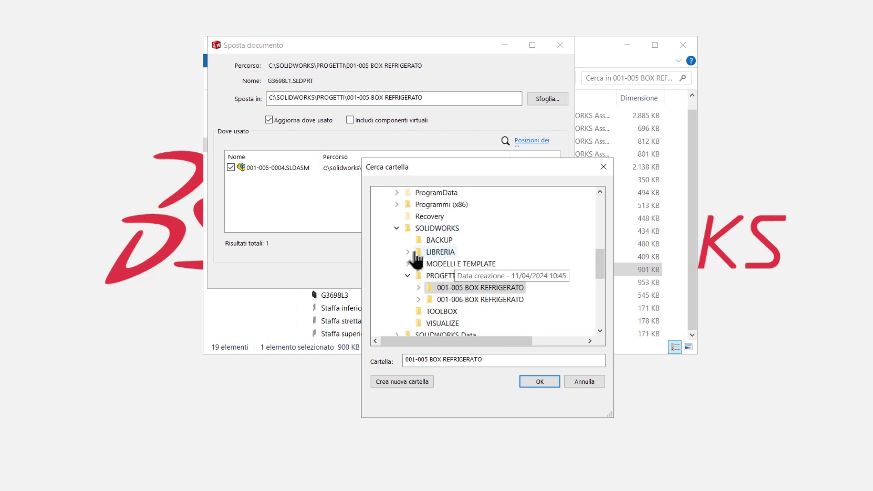
{"action": "left_click", "coordinate": [408, 252]}
{"action": "double_click", "coordinate": [464, 265]}
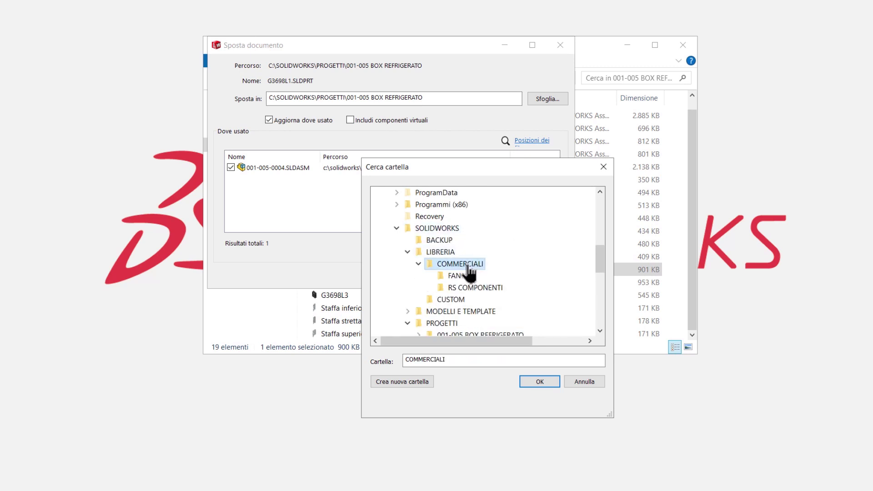
{"action": "left_click", "coordinate": [457, 277]}
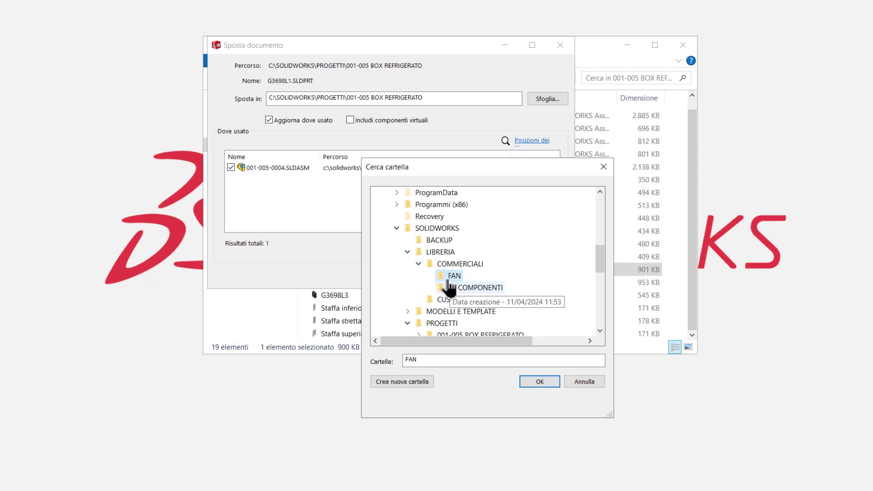
{"action": "left_click", "coordinate": [532, 384]}
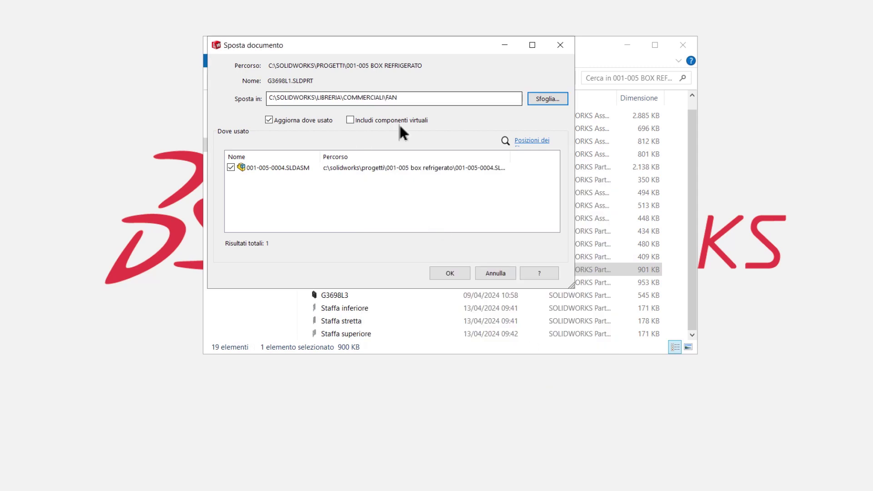
{"action": "left_click", "coordinate": [446, 270]}
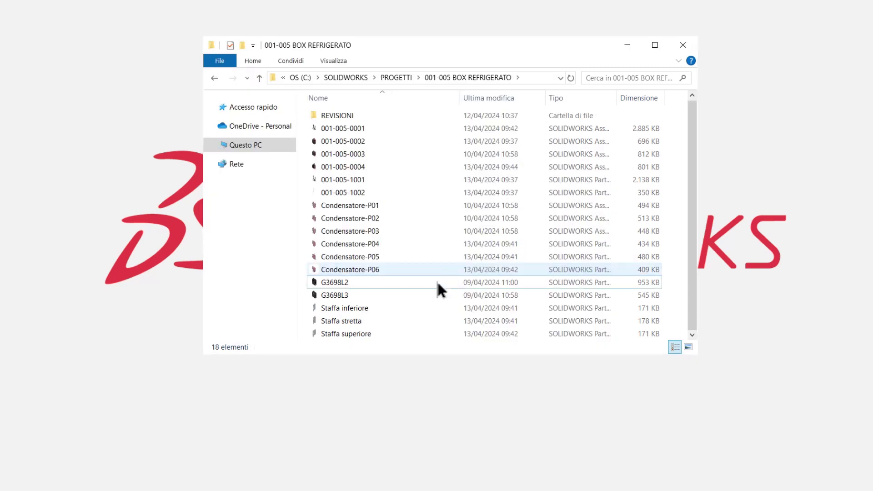
{"action": "right_click", "coordinate": [332, 281]}
{"action": "mouse_move", "coordinate": [375, 371]}
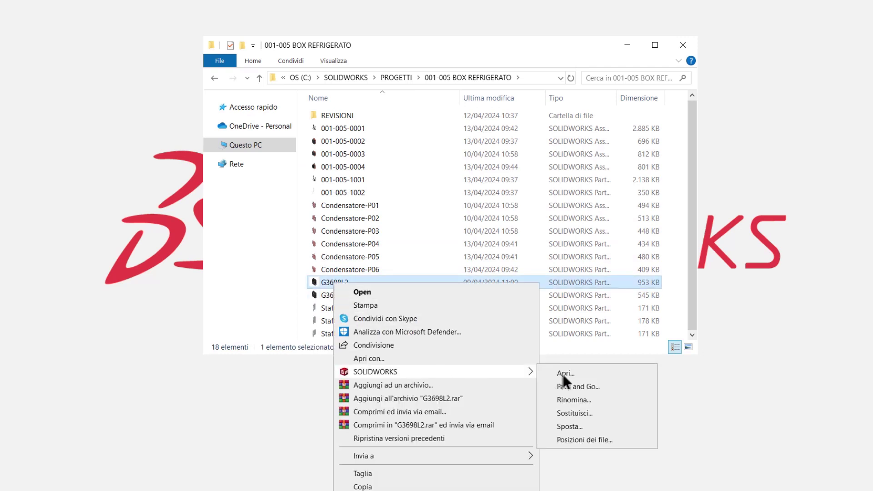
{"action": "left_click", "coordinate": [572, 425]}
{"action": "left_click", "coordinate": [546, 98]}
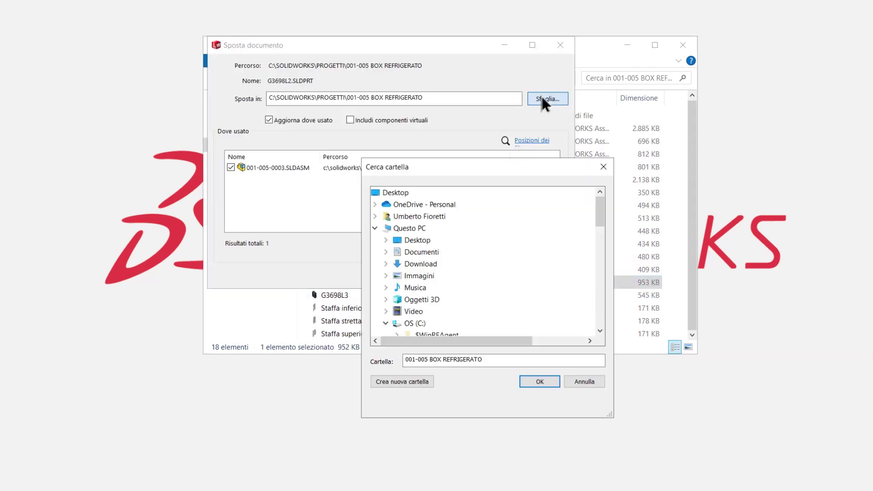
{"action": "scroll", "coordinate": [464, 257], "scroll_direction": "down", "scroll_amount": 5}
{"action": "scroll", "coordinate": [464, 257], "scroll_direction": "down", "scroll_amount": 2}
{"action": "scroll", "coordinate": [467, 262], "scroll_direction": "down", "scroll_amount": 2}
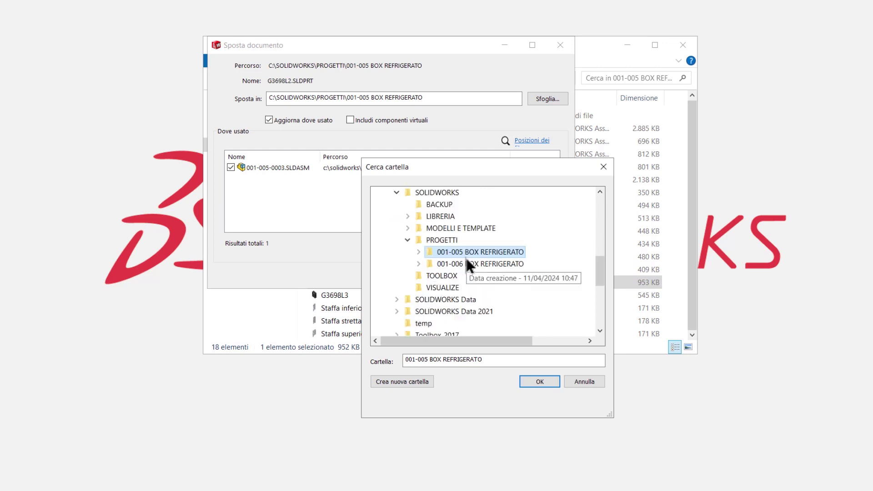
{"action": "left_click", "coordinate": [407, 216]}
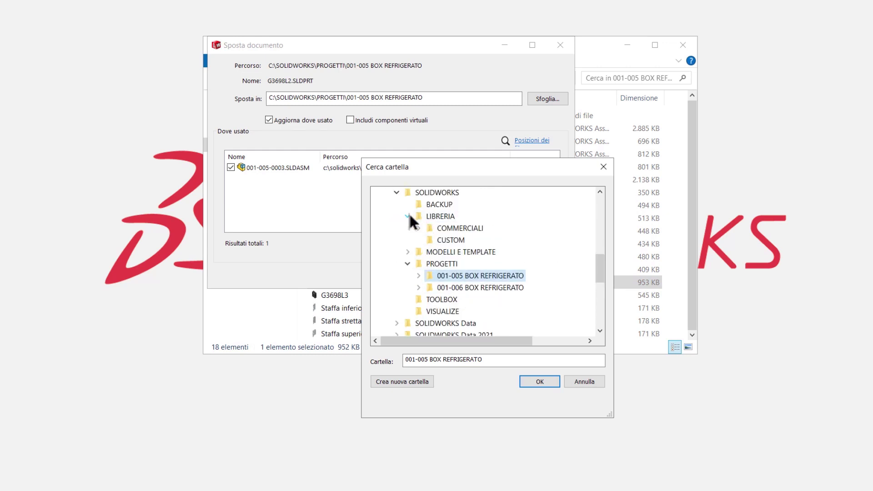
{"action": "double_click", "coordinate": [443, 228]}
{"action": "left_click", "coordinate": [454, 240]}
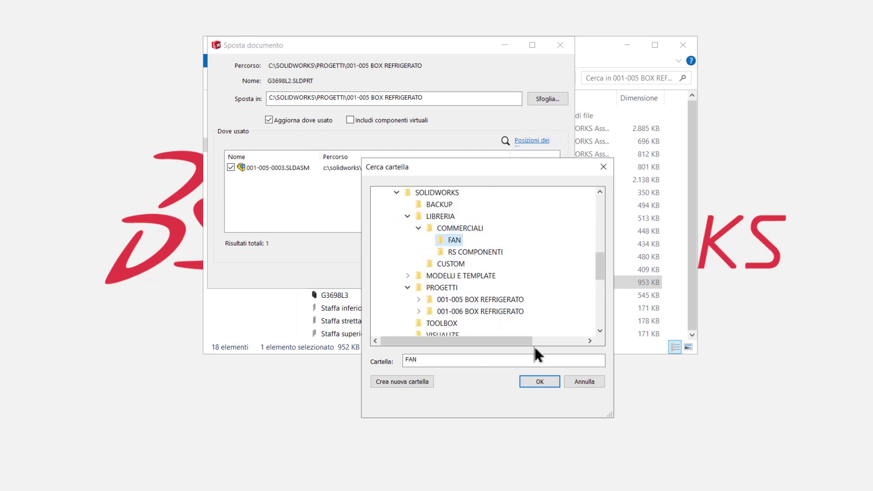
{"action": "left_click", "coordinate": [540, 381]}
{"action": "left_click", "coordinate": [449, 269]}
Step: Relocate G3698L3 with SOLIDWORKS Sposta into LIBRERIA\COMMERCIALI\FAN, keeping references updated
{"action": "right_click", "coordinate": [329, 283]}
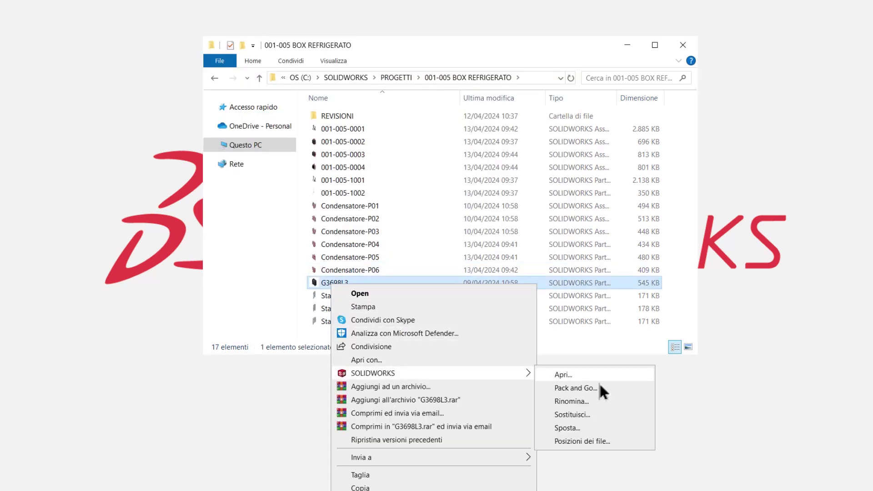
{"action": "left_click", "coordinate": [564, 427]}
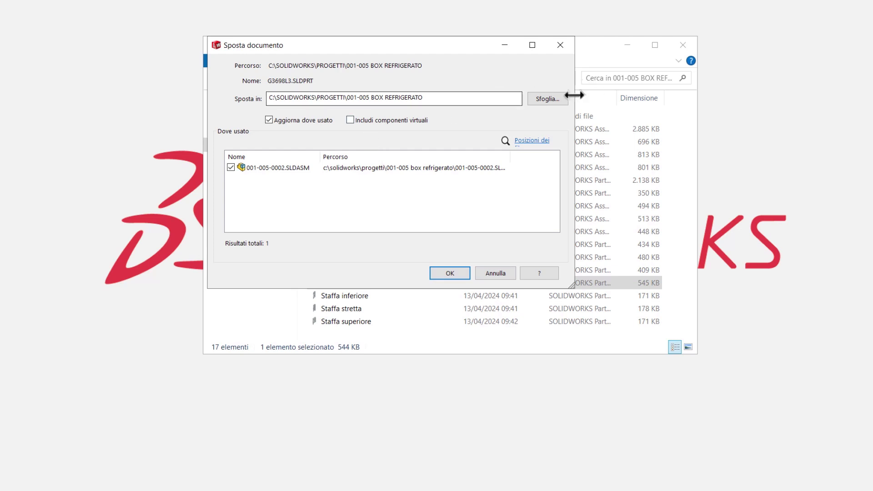
{"action": "left_click", "coordinate": [563, 97]}
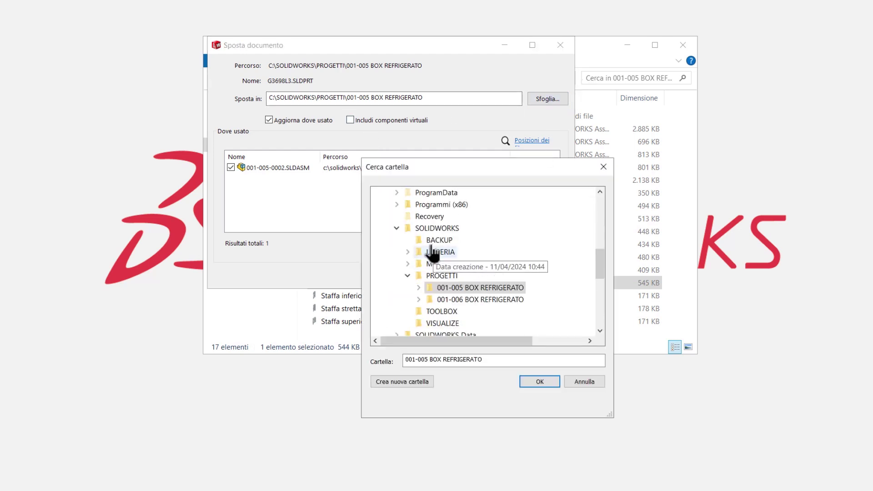
{"action": "double_click", "coordinate": [440, 252]}
{"action": "double_click", "coordinate": [460, 264]}
{"action": "left_click", "coordinate": [455, 276]}
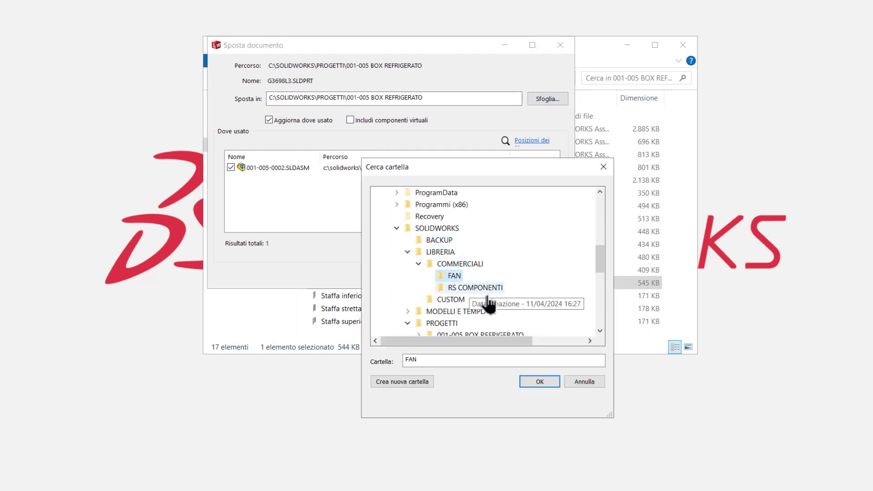
{"action": "left_click", "coordinate": [540, 382]}
{"action": "left_click", "coordinate": [453, 272]}
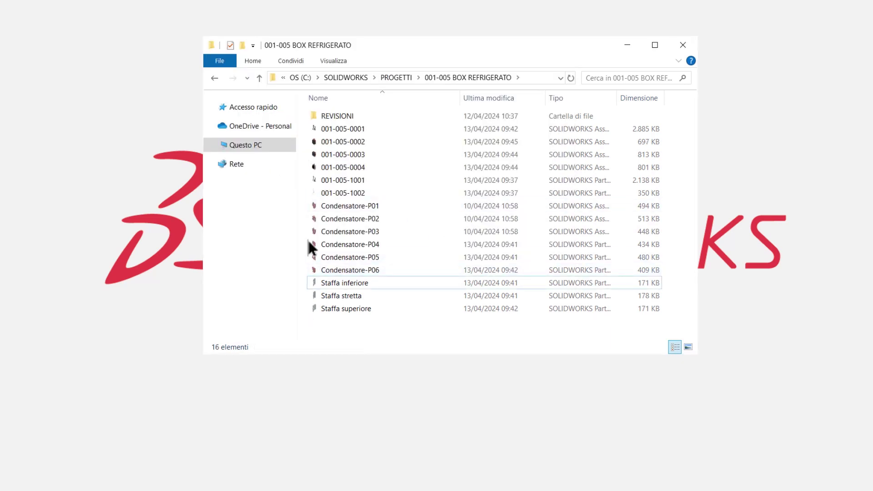
Step: Check LIBRERIA\COMMERCIALI\FAN holds the three G3698 parts, then go back and minimize Explorer
{"action": "left_click", "coordinate": [358, 77]}
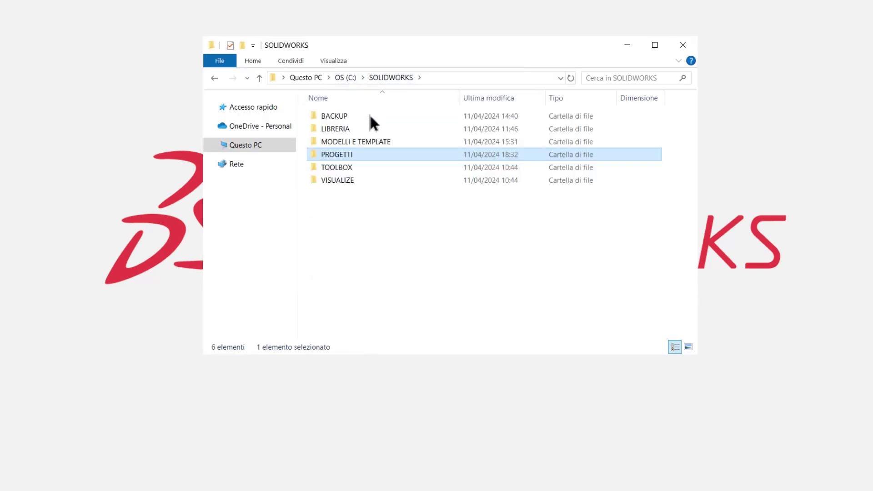
{"action": "double_click", "coordinate": [358, 129]}
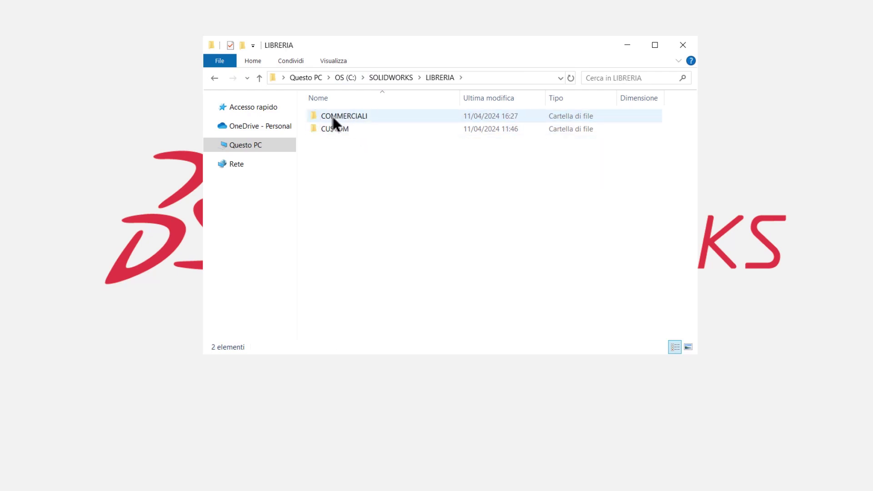
{"action": "double_click", "coordinate": [346, 119]}
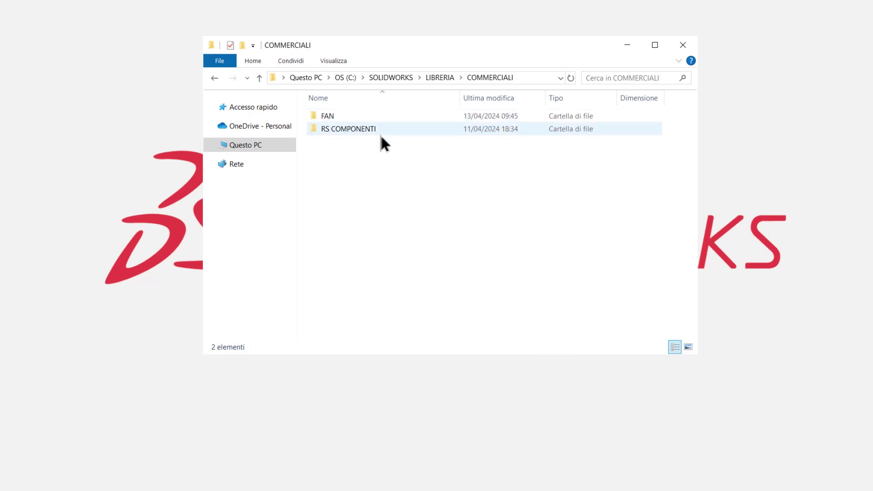
{"action": "double_click", "coordinate": [328, 117]}
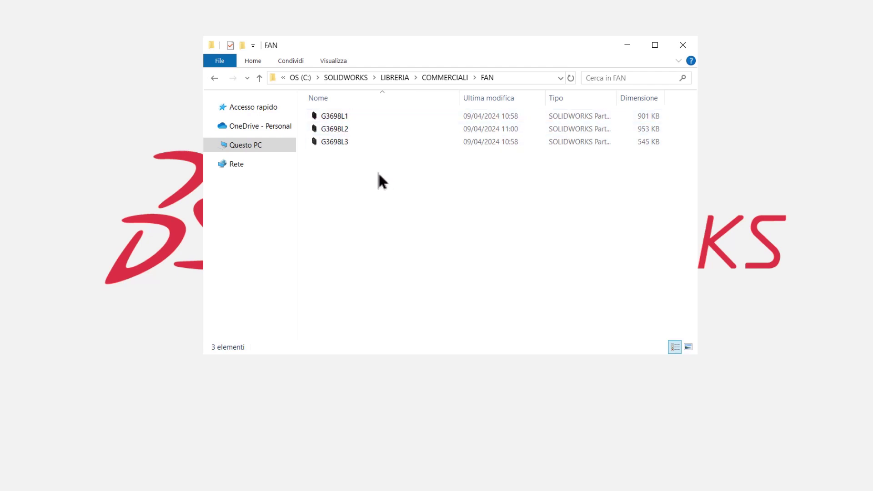
{"action": "key", "text": "BackSpace"}
{"action": "key", "text": "BackSpace"}
{"action": "key", "text": "BackSpace"}
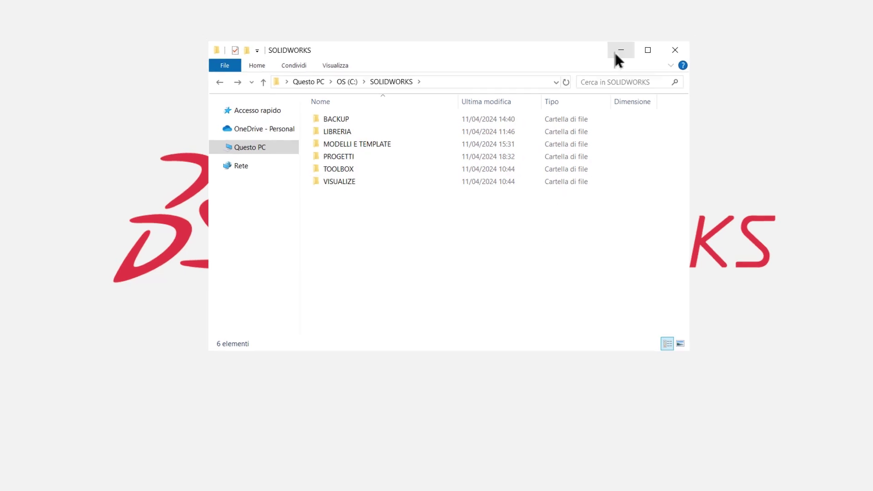
{"action": "left_click", "coordinate": [626, 46]}
{"action": "key", "text": "alt+Tab"}
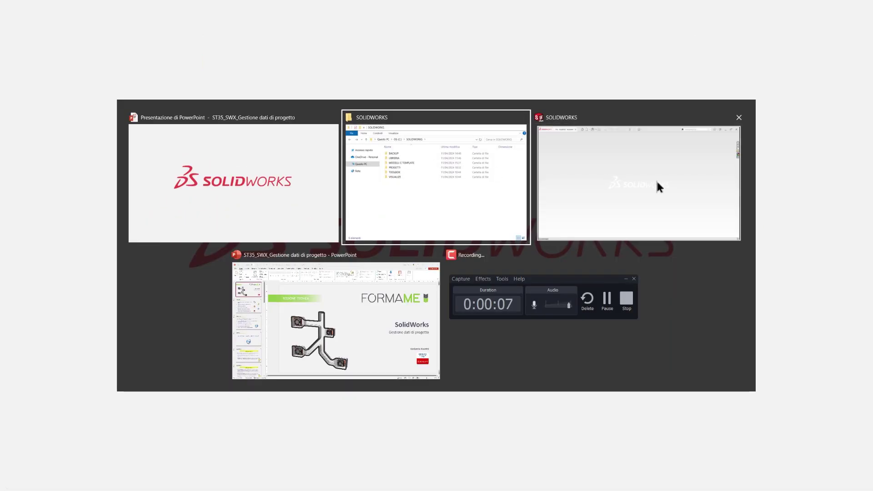
{"action": "left_click", "coordinate": [655, 182]}
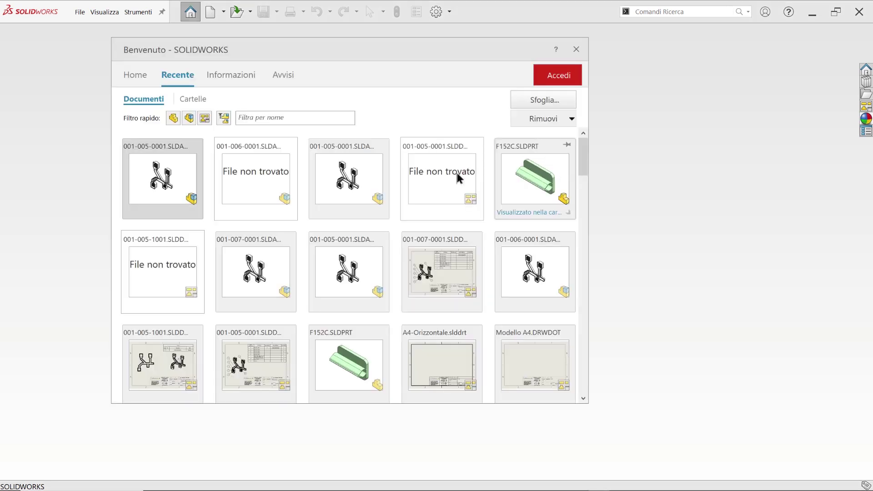
{"action": "left_click", "coordinate": [157, 185]}
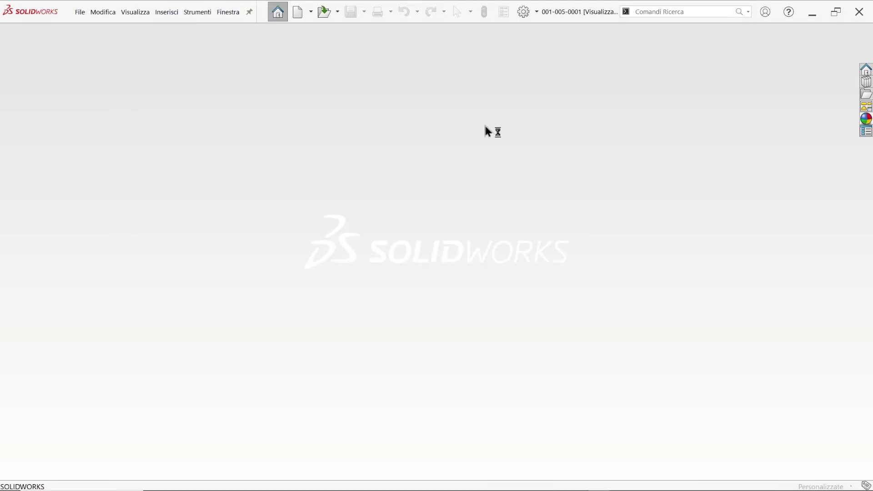